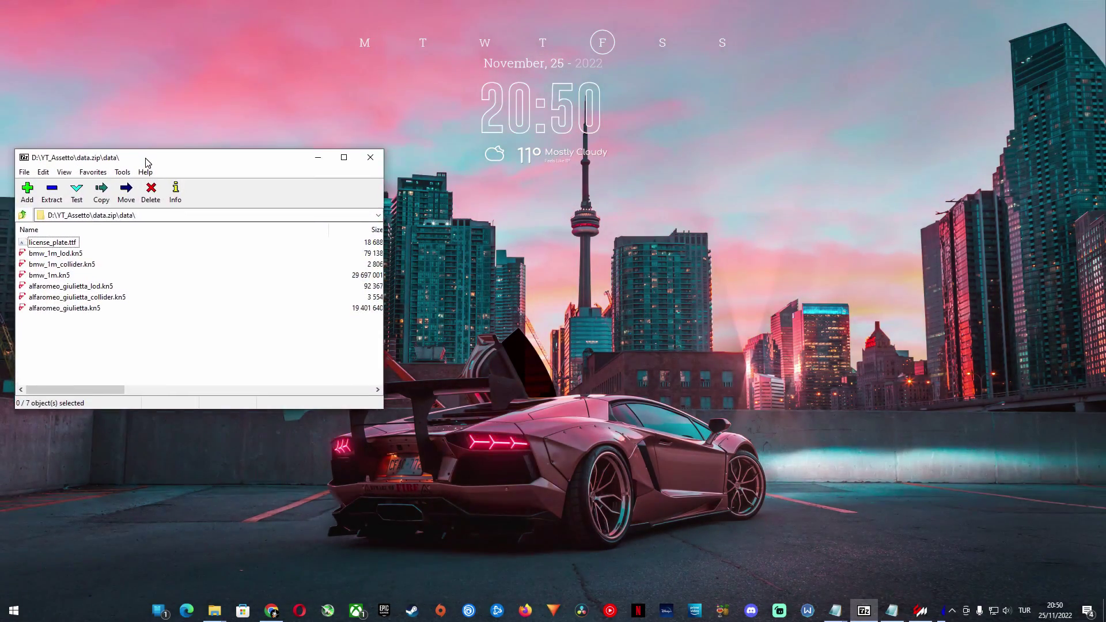
# Reposition the 7-Zip window showing data.zip's data folder with the .kn5 models and license_plate.ttf.
pyautogui.moveTo(145, 163); pyautogui.dragTo(138, 146)
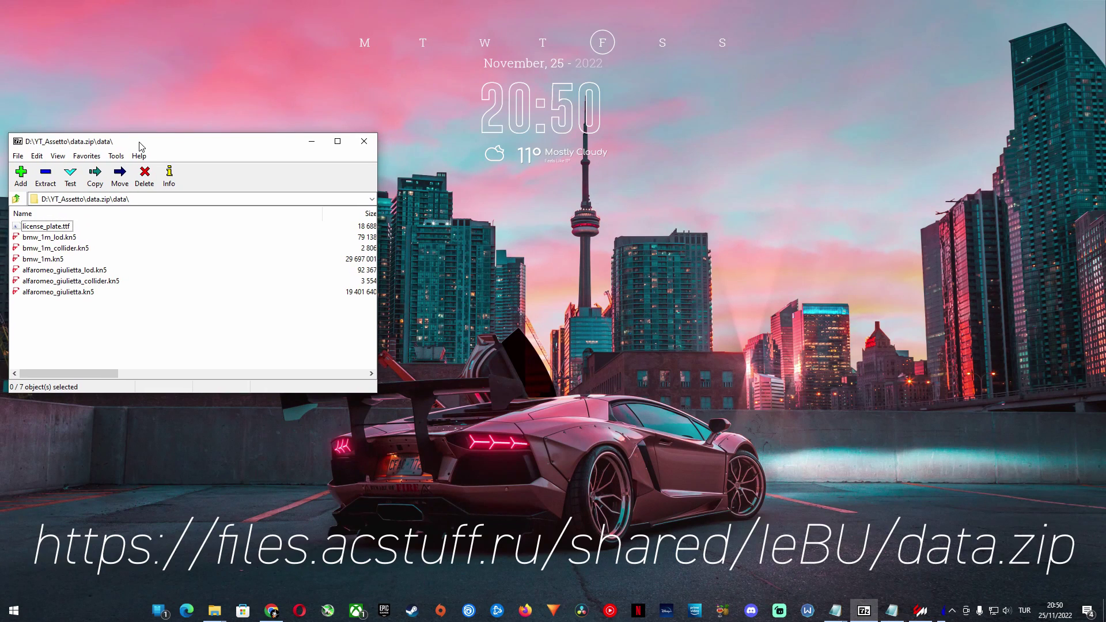
# In File Explorer, go into extension\lua\tools\csp-traffic-tool.
pyautogui.click(222, 611)
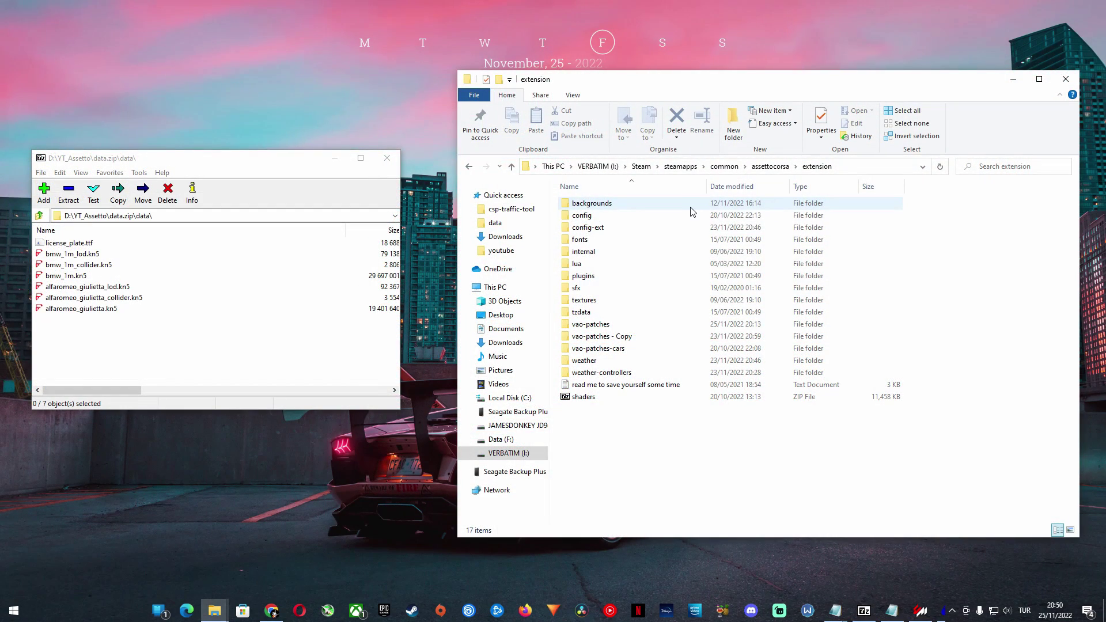
pyautogui.doubleClick(582, 264)
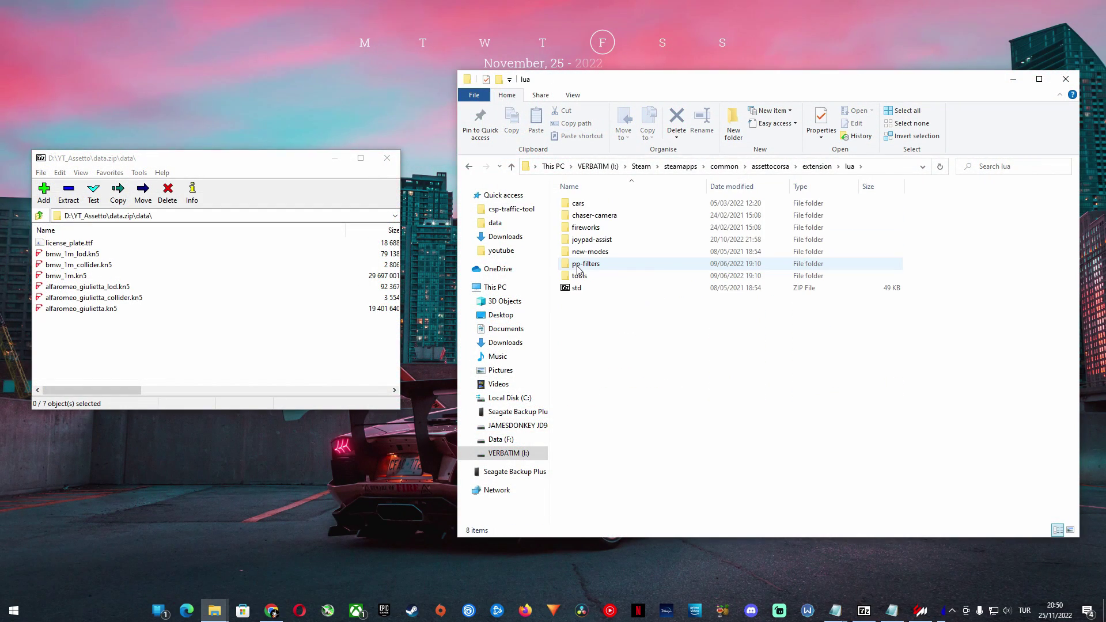
pyautogui.doubleClick(582, 277)
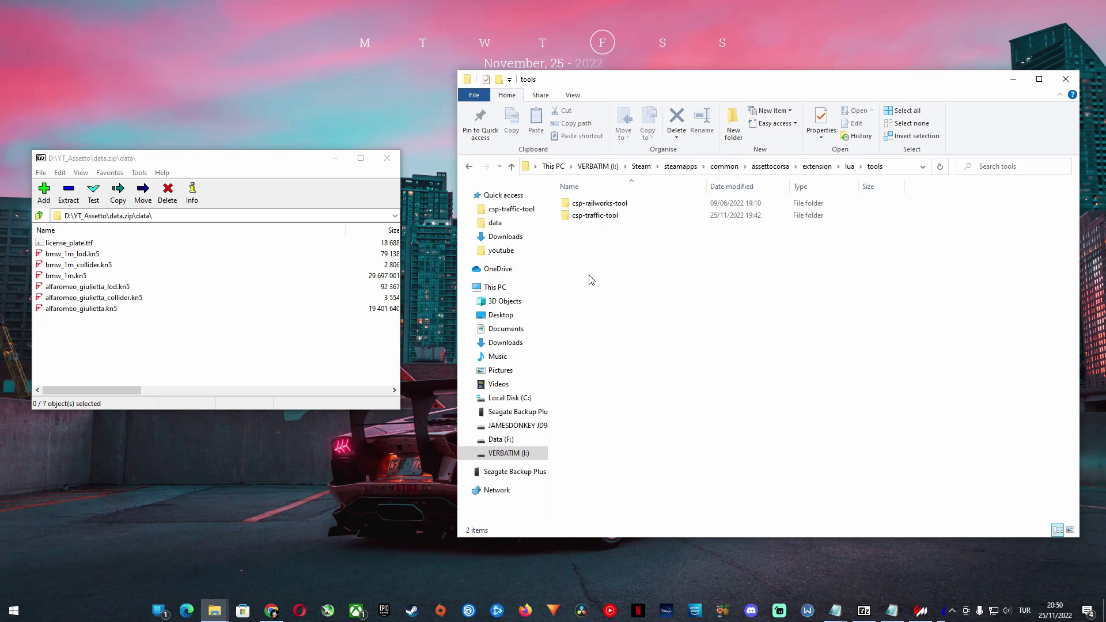
pyautogui.doubleClick(596, 215)
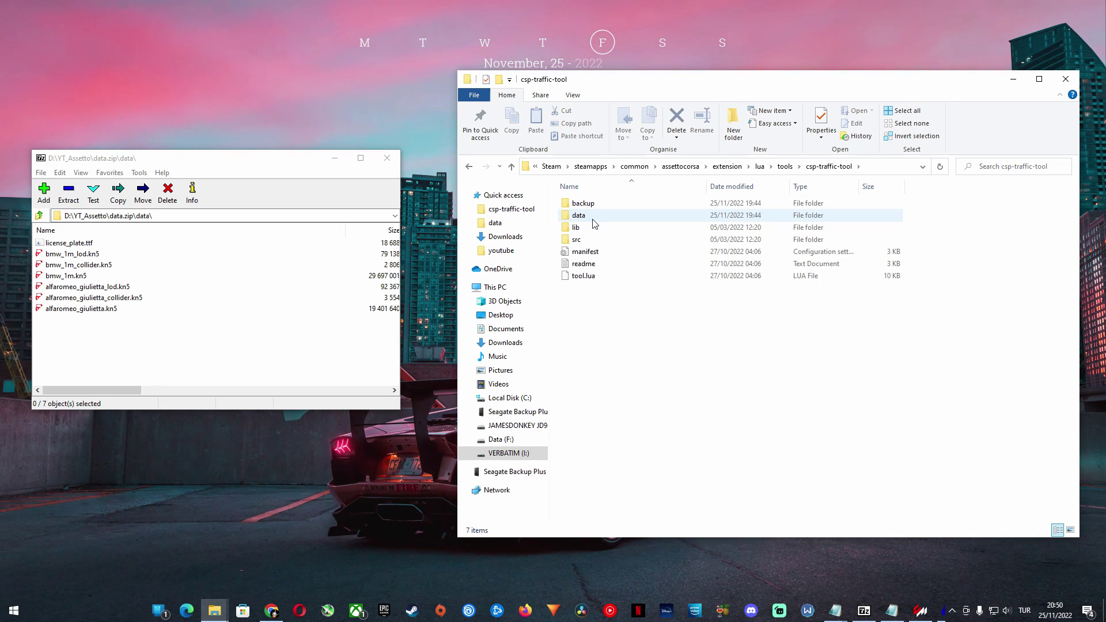
# Copy the data folder from the root of data.zip into csp-traffic-tool.
pyautogui.click(249, 326)
pyautogui.click(40, 216)
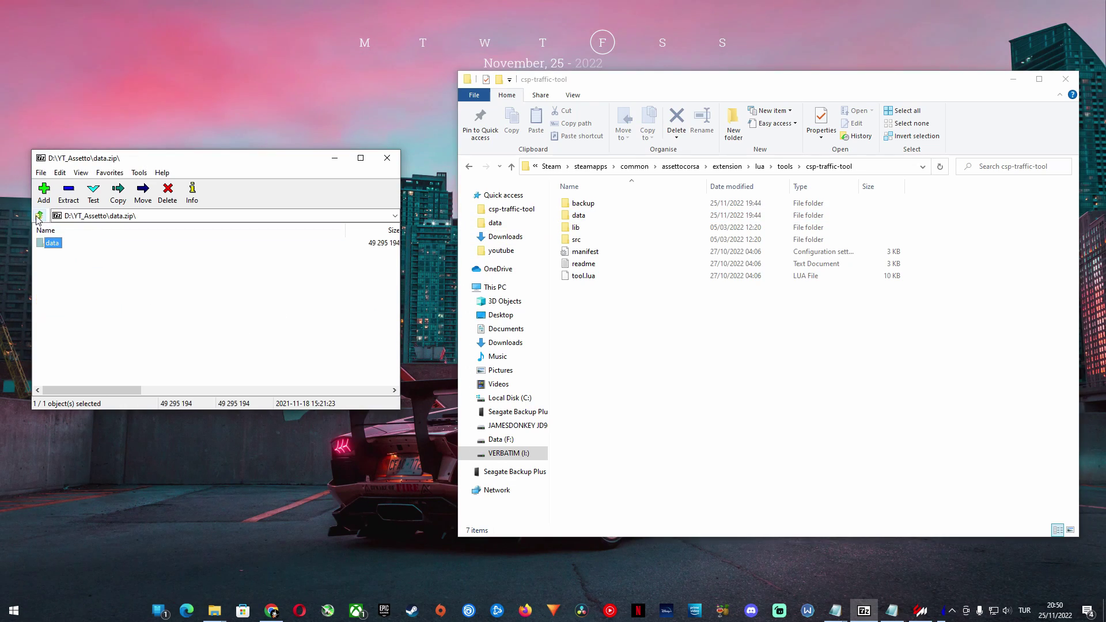
pyautogui.moveTo(53, 246); pyautogui.dragTo(637, 344)
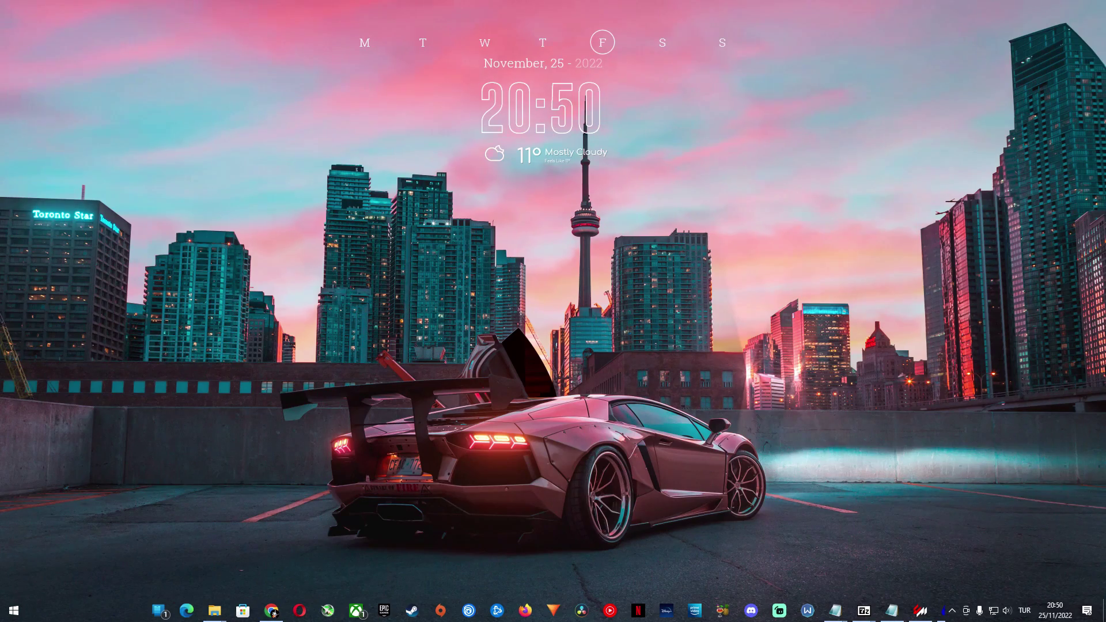
# Go to content\tracks\mulholland_v1\freeroam\data in the assettocorsa folder.
pyautogui.hotkey('alt', 'Tab')
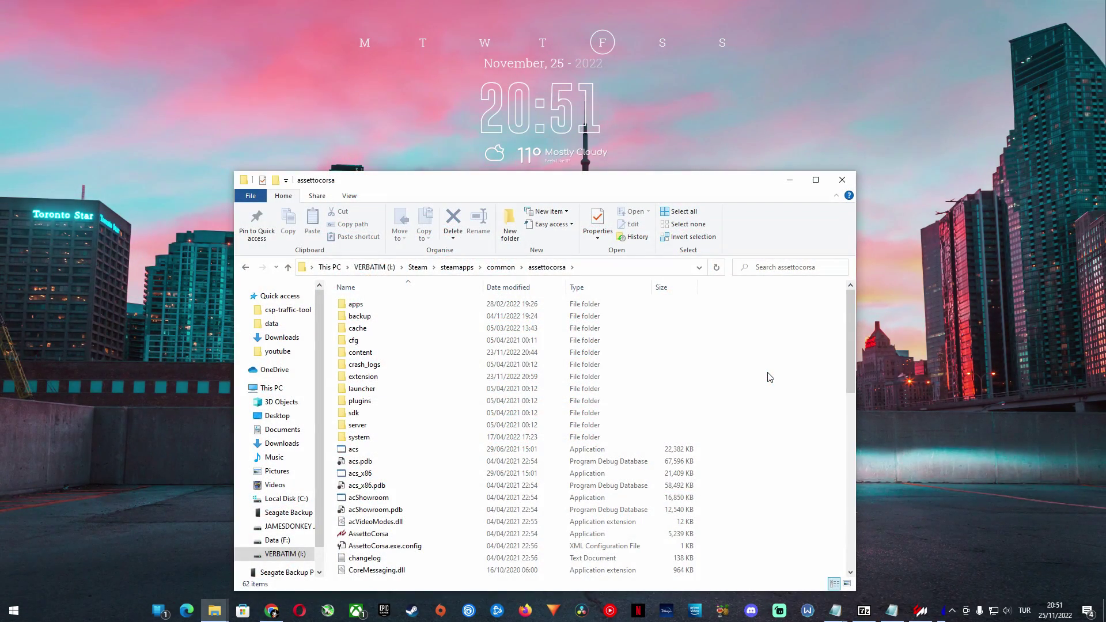
pyautogui.doubleClick(360, 354)
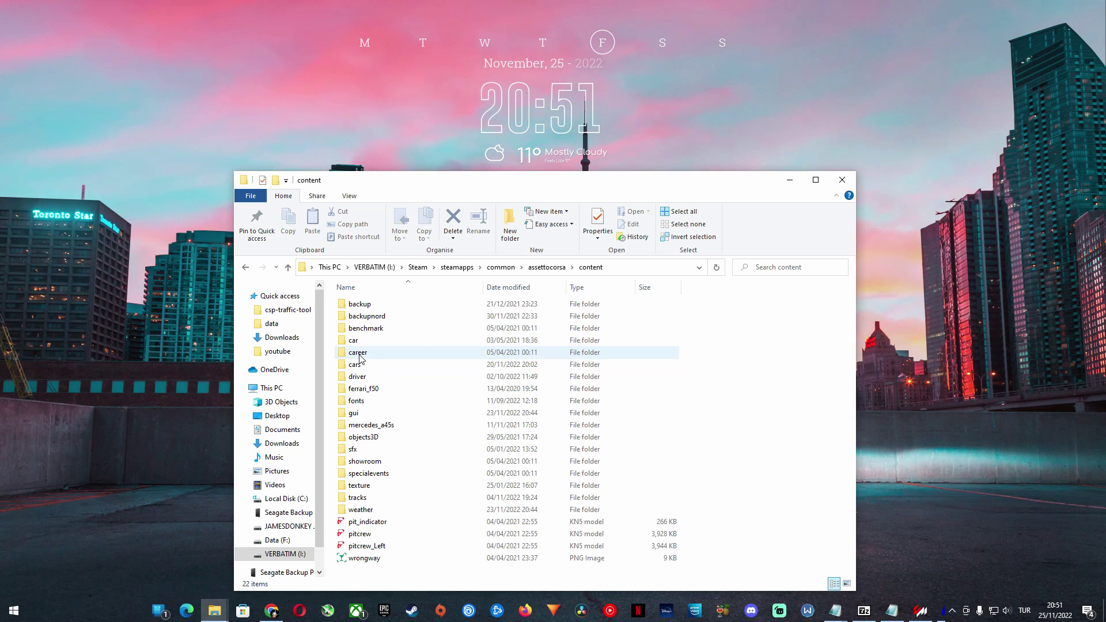
pyautogui.doubleClick(358, 497)
pyautogui.scroll(-13, 401, 432)
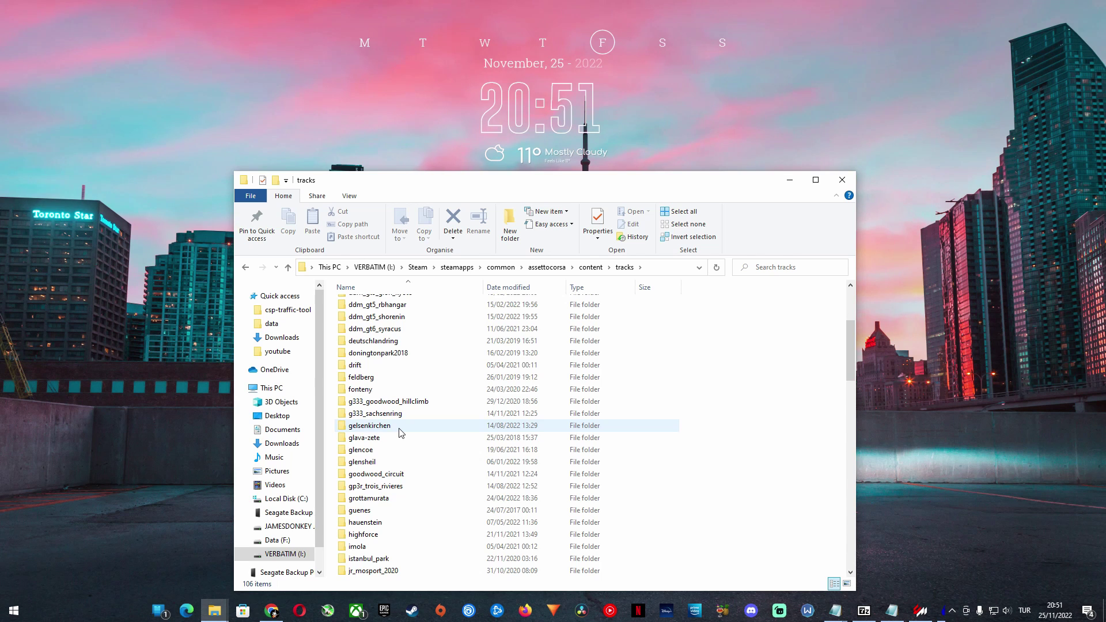
pyautogui.scroll(-5, 402, 432)
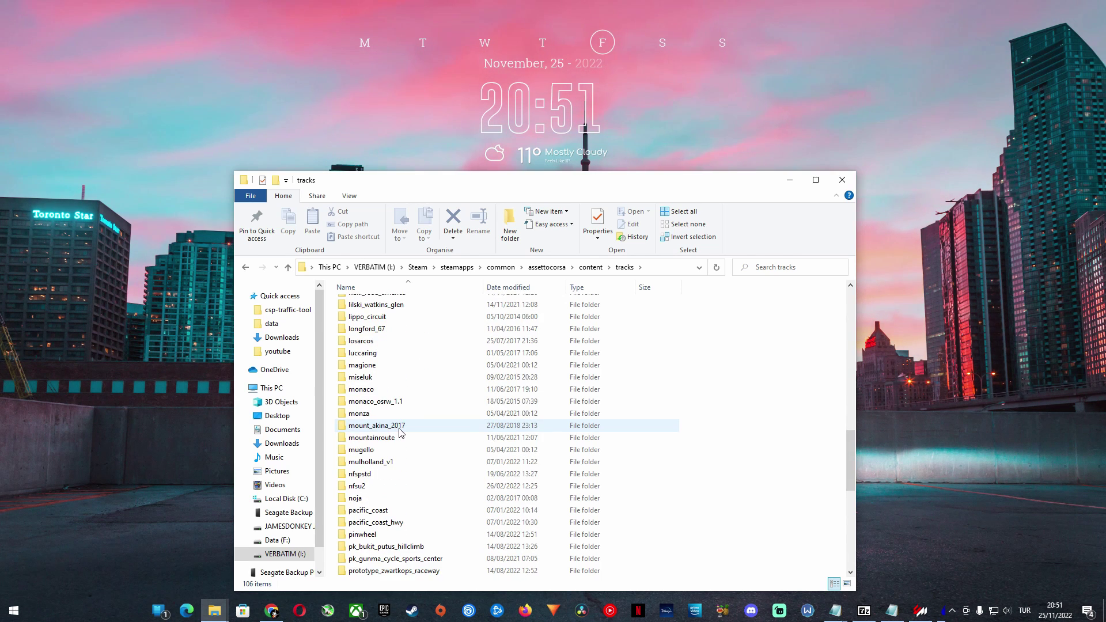
pyautogui.click(373, 463)
pyautogui.doubleClick(374, 463)
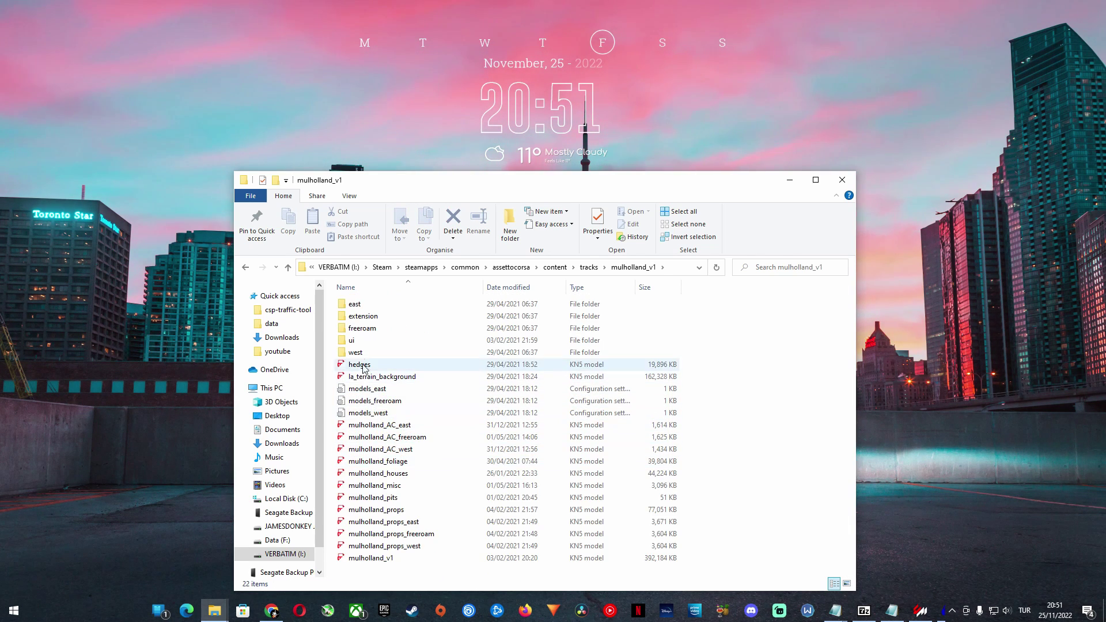
pyautogui.click(369, 333)
pyautogui.doubleClick(362, 328)
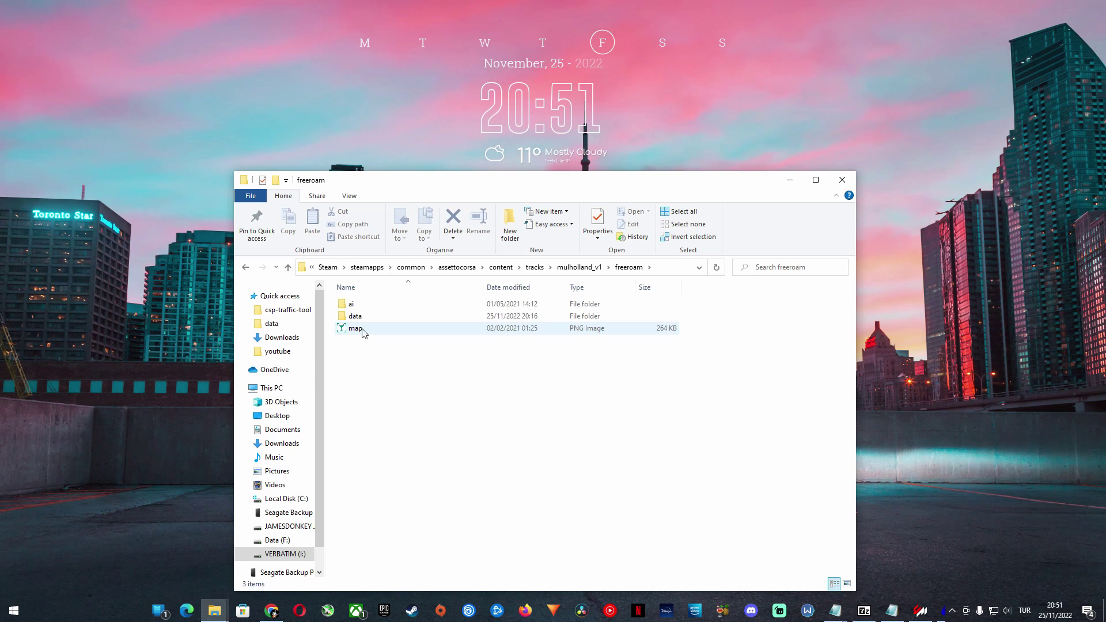
pyautogui.click(357, 319)
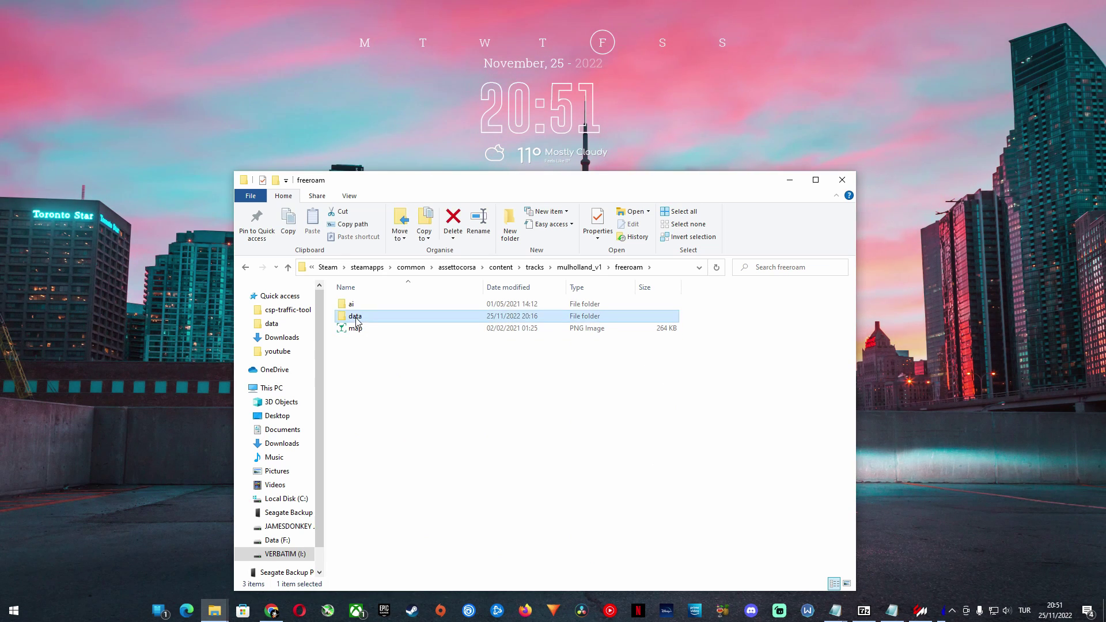
pyautogui.doubleClick(356, 318)
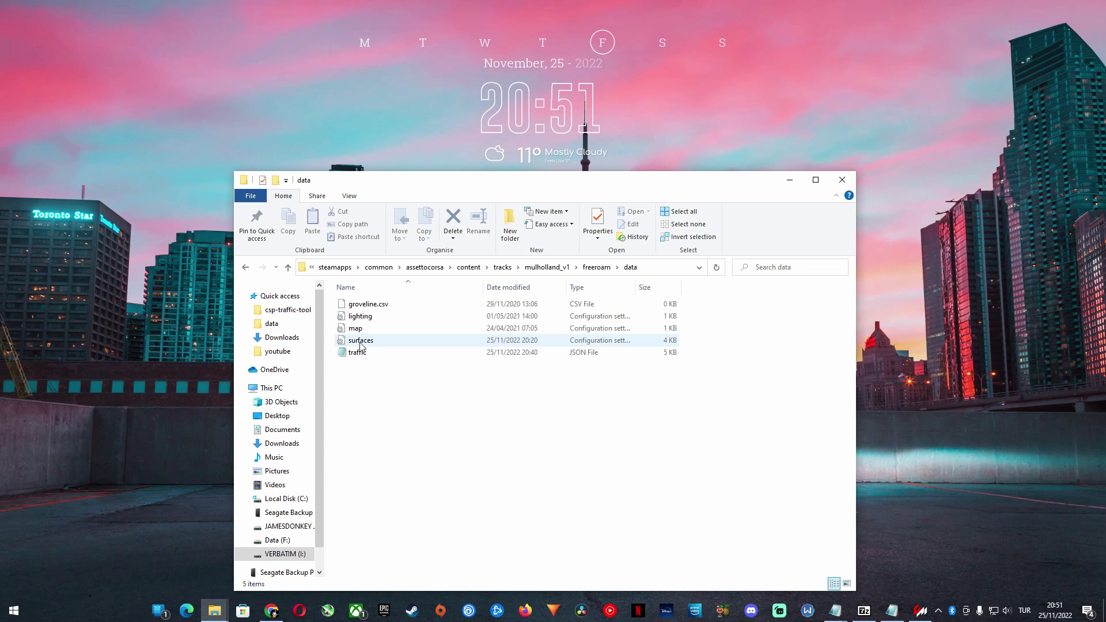
# Open the surfaces file in Notepad and remove 'extended-' from the WAV_PITCH value.
pyautogui.doubleClick(360, 341)
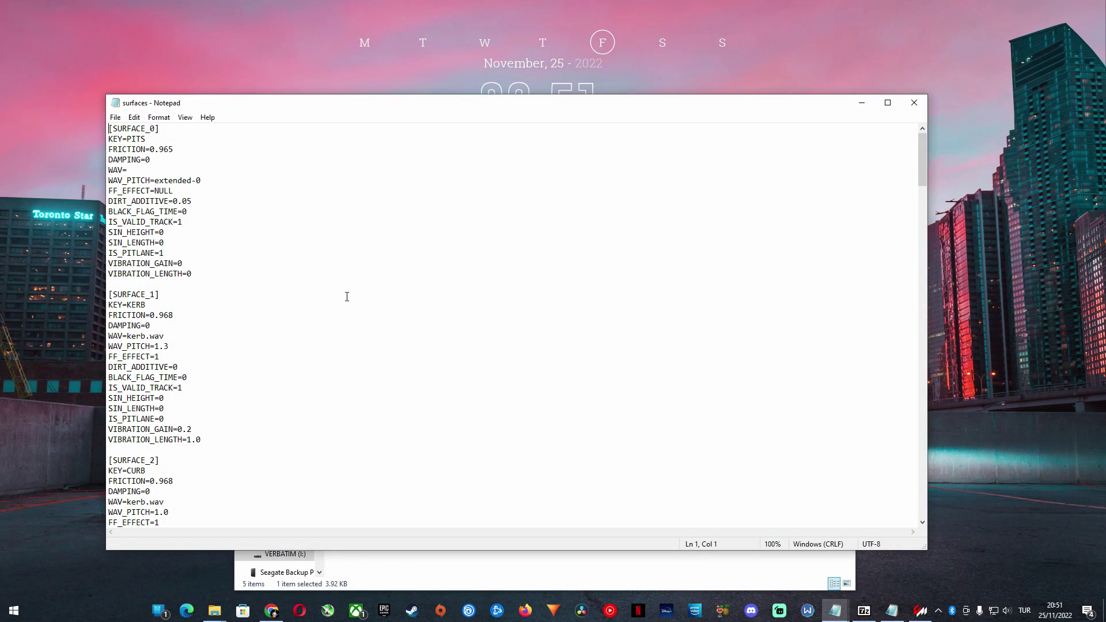
pyautogui.moveTo(207, 180); pyautogui.dragTo(145, 172)
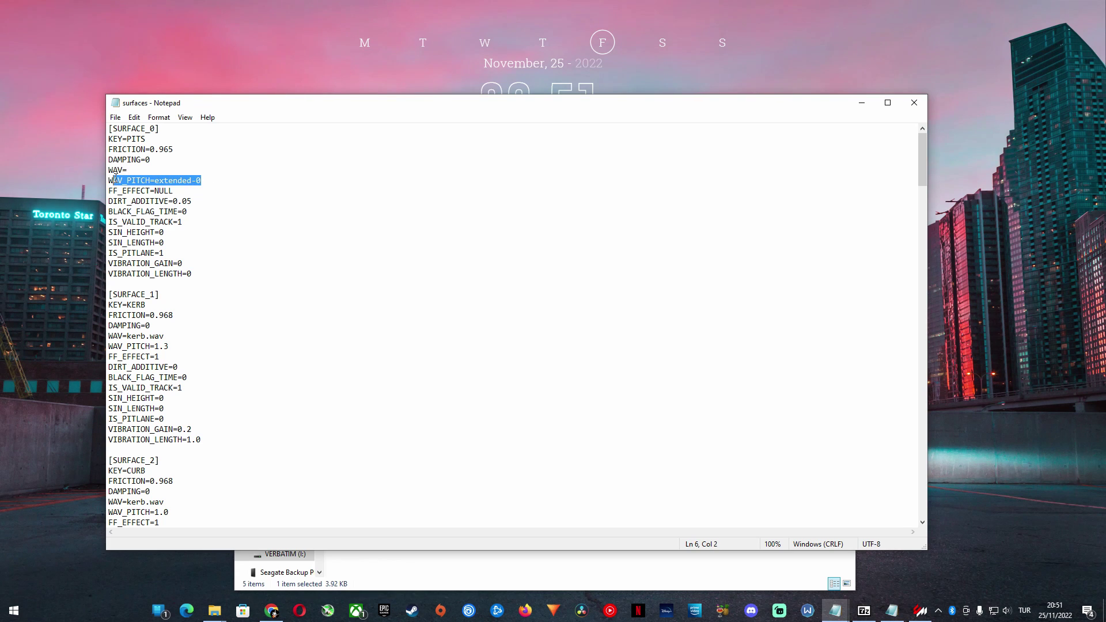
pyautogui.click(151, 201)
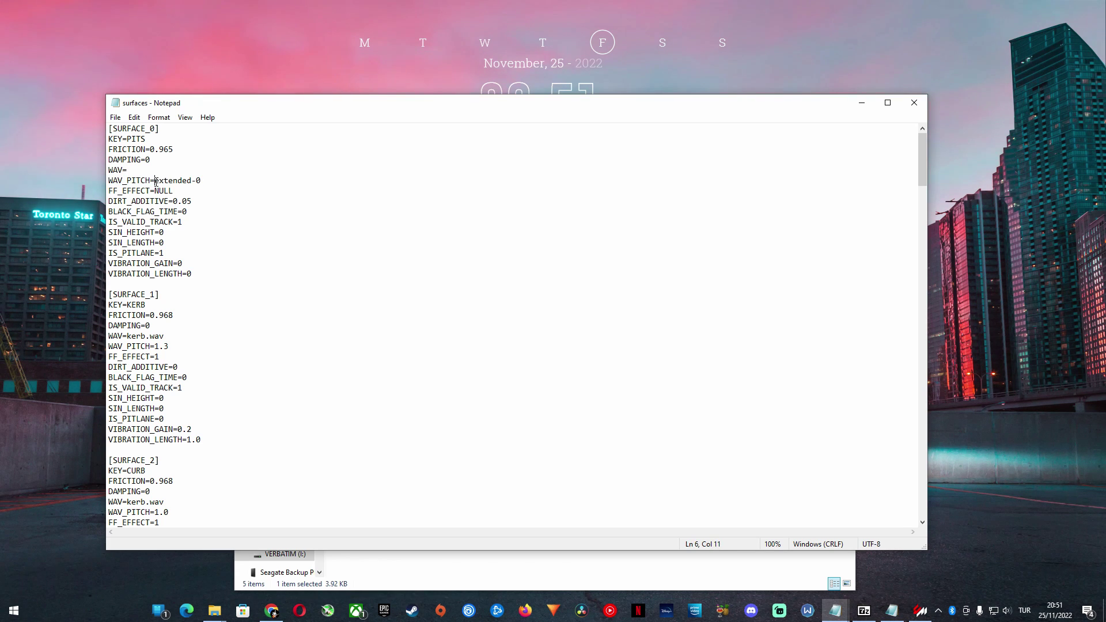
pyautogui.moveTo(156, 181); pyautogui.dragTo(197, 181)
pyautogui.press('BackSpace')
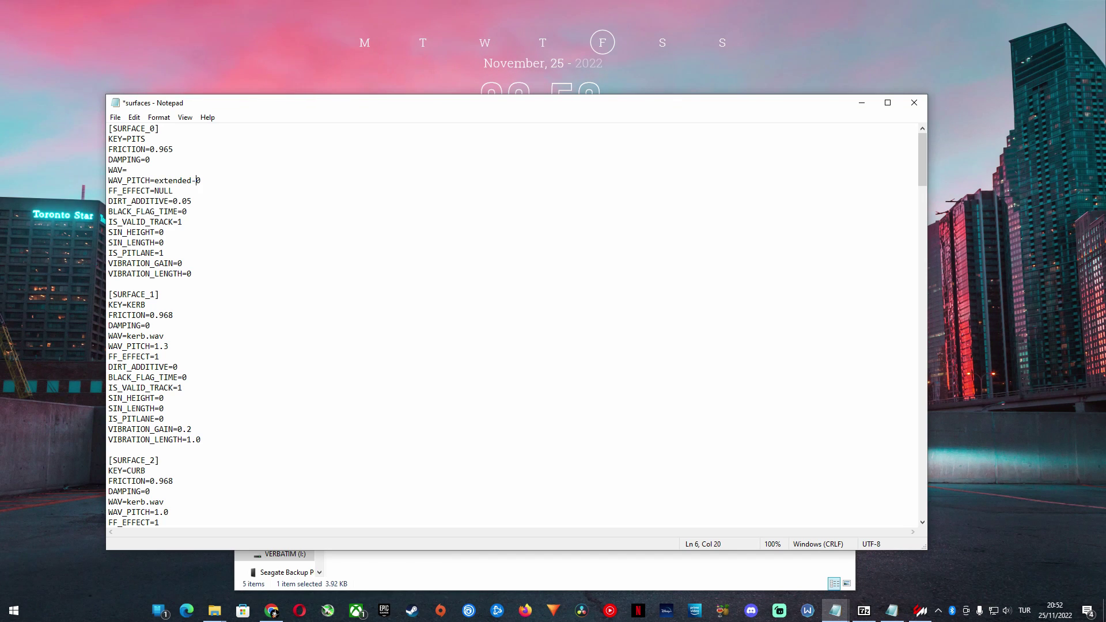
pyautogui.moveTo(202, 181); pyautogui.dragTo(118, 181)
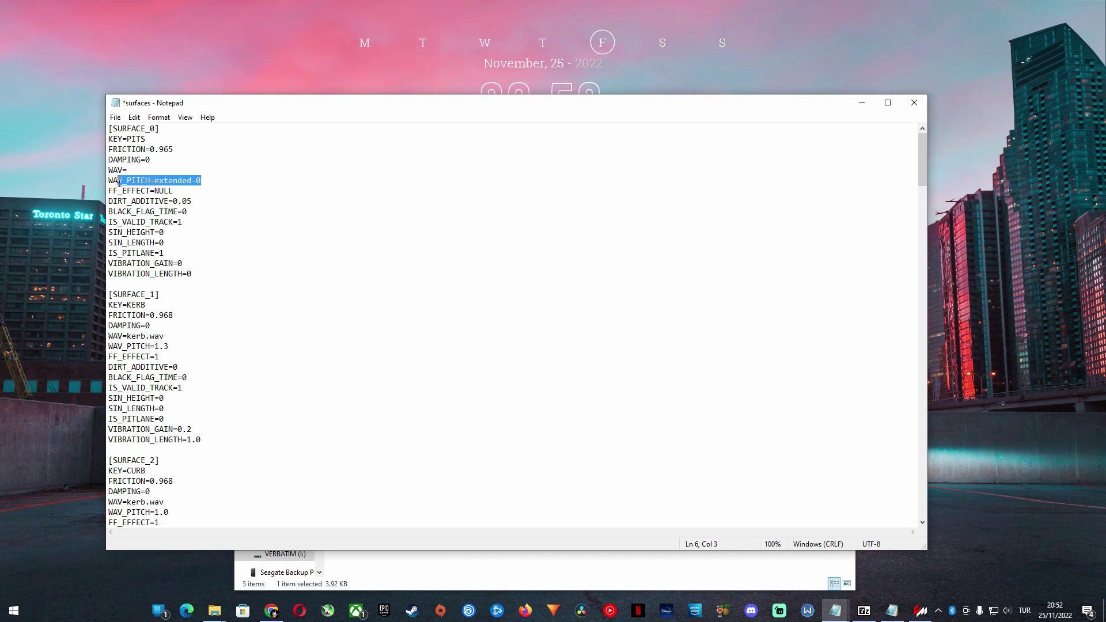
pyautogui.click(196, 222)
# Add the [_SCRIPTING_PHYSICS] section with ALLOW_TOOLS=1, save the file and close Notepad.
pyautogui.moveTo(923, 158); pyautogui.dragTo(909, 515)
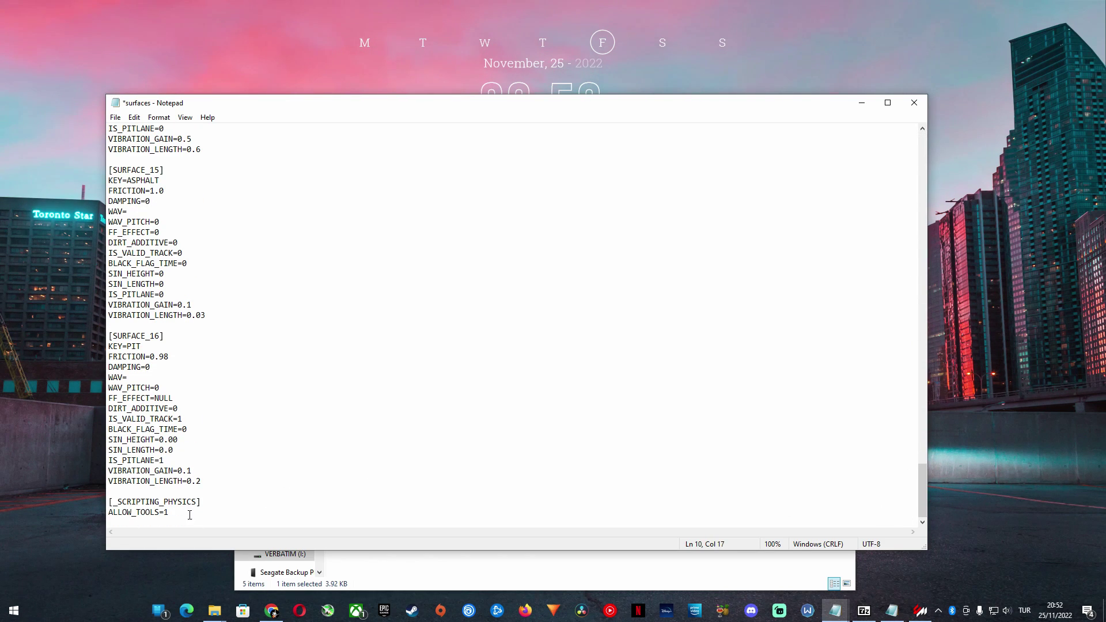
pyautogui.moveTo(154, 512); pyautogui.dragTo(112, 502)
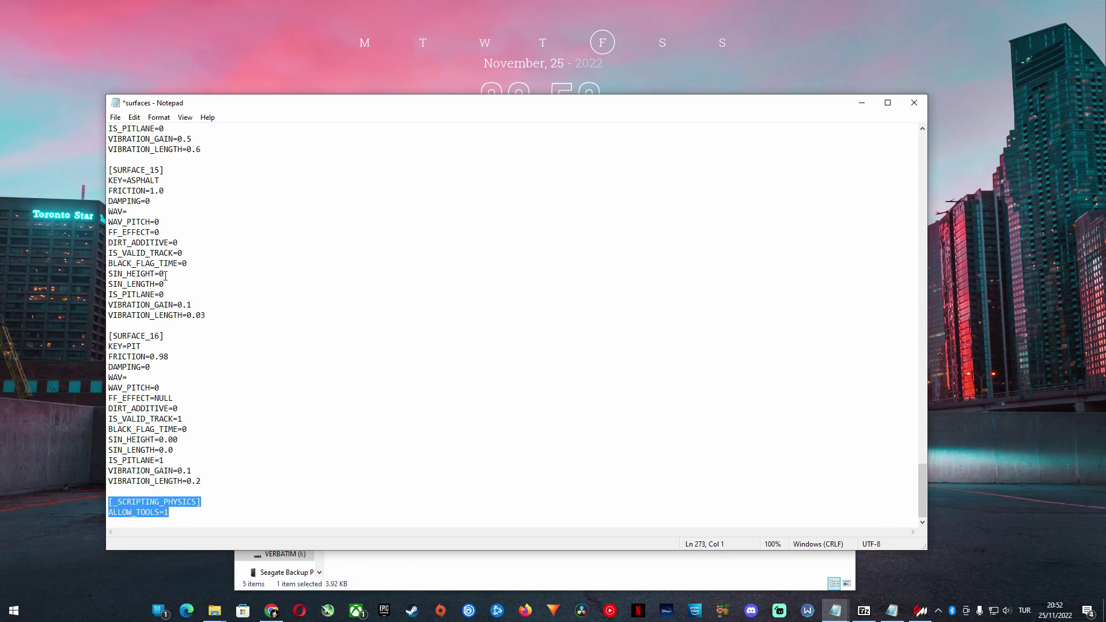
pyautogui.click(115, 117)
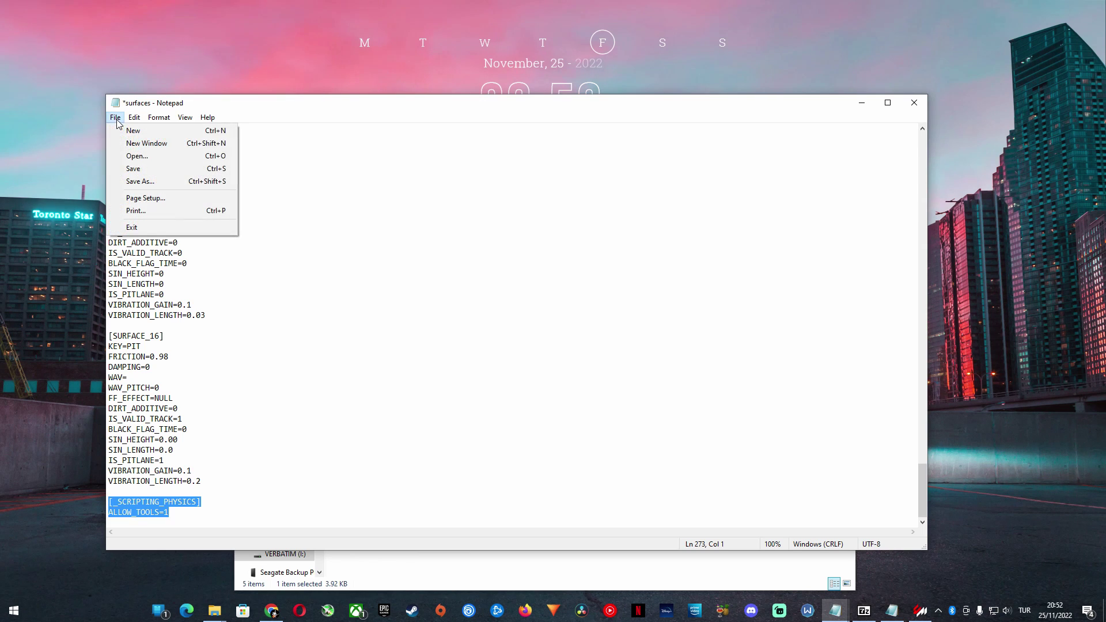
pyautogui.click(147, 169)
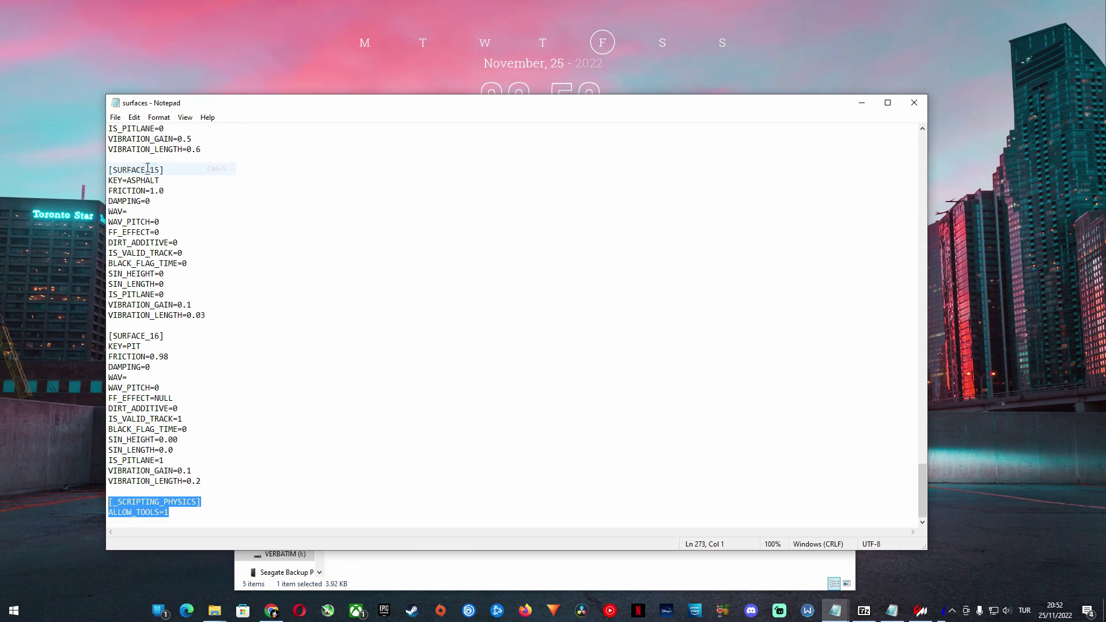
pyautogui.click(915, 103)
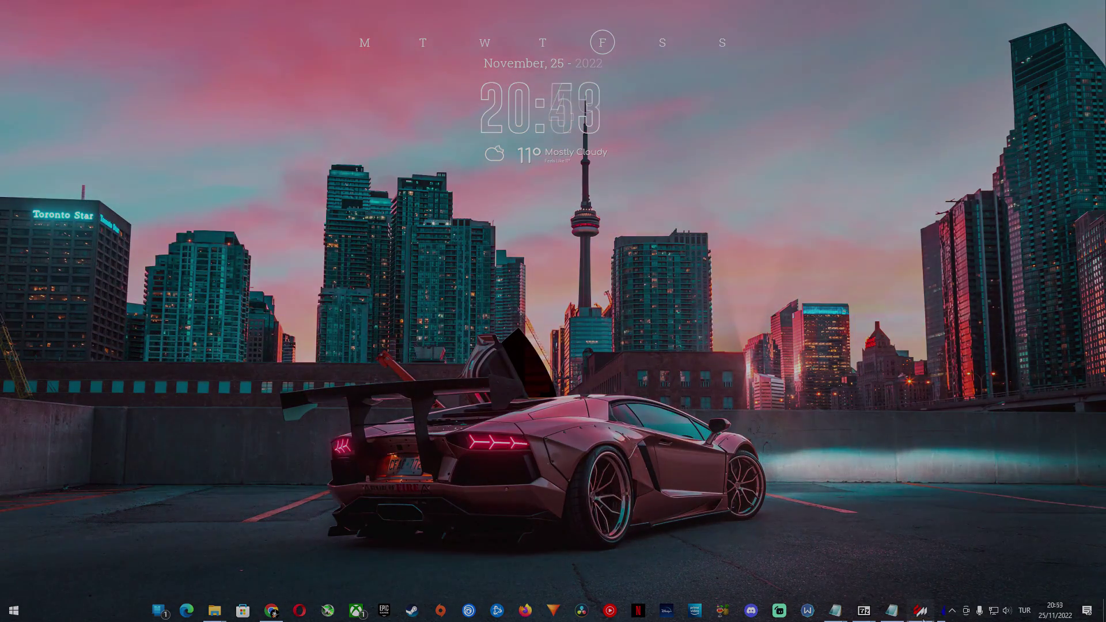
# Show Content Manager's Custom Shaders Patch GUI settings, scrolled down to the Developer apps options.
pyautogui.click(922, 616)
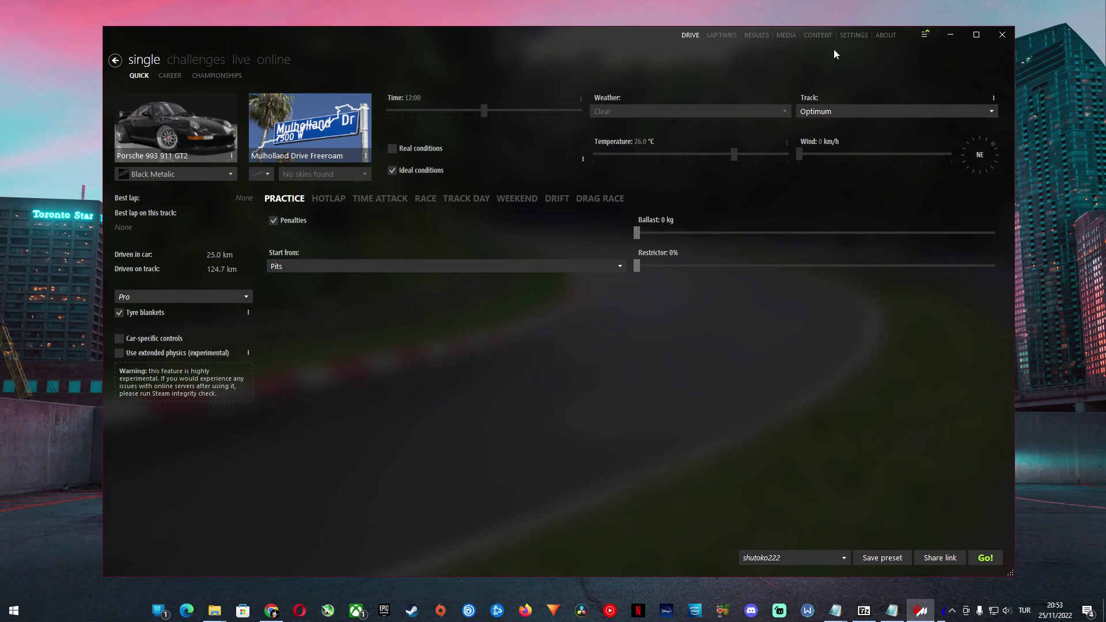
pyautogui.click(854, 37)
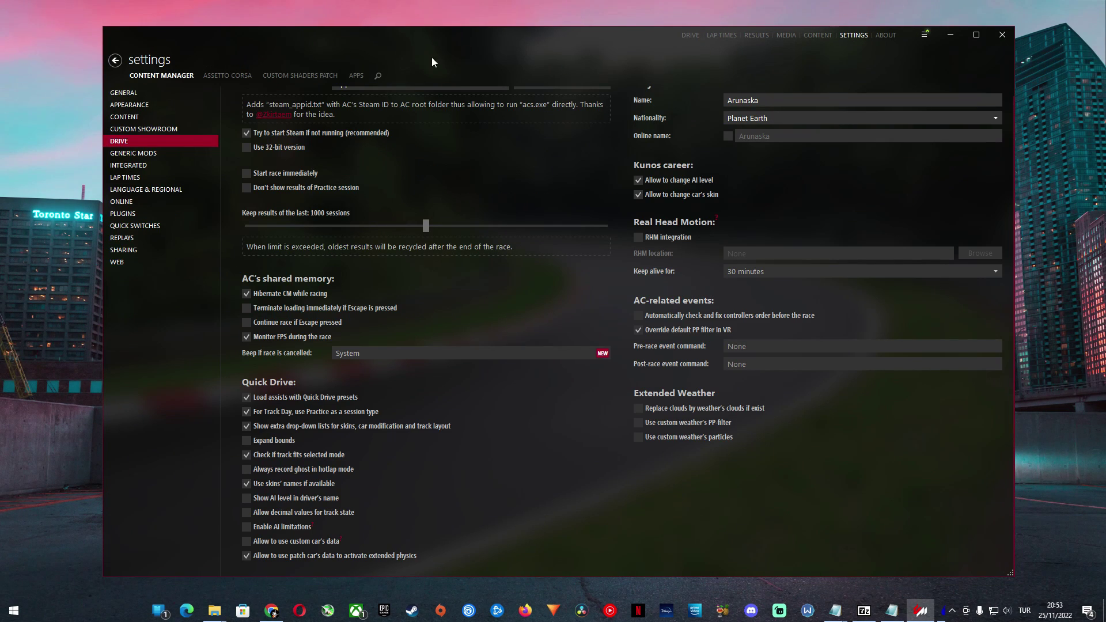
pyautogui.click(302, 75)
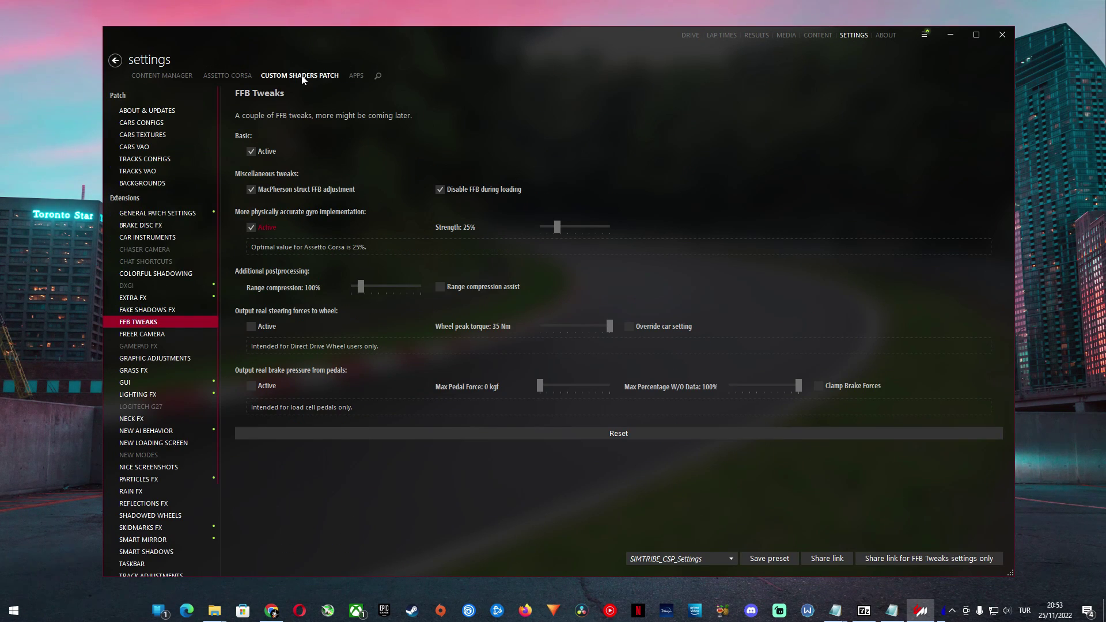
pyautogui.click(141, 382)
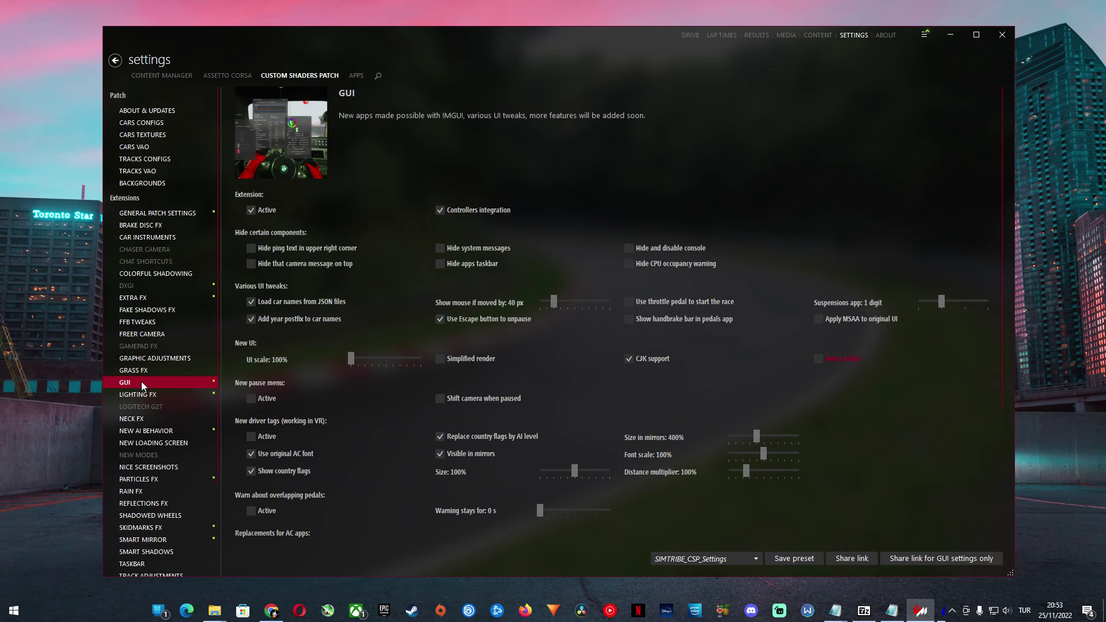
pyautogui.scroll(-3, 863, 412)
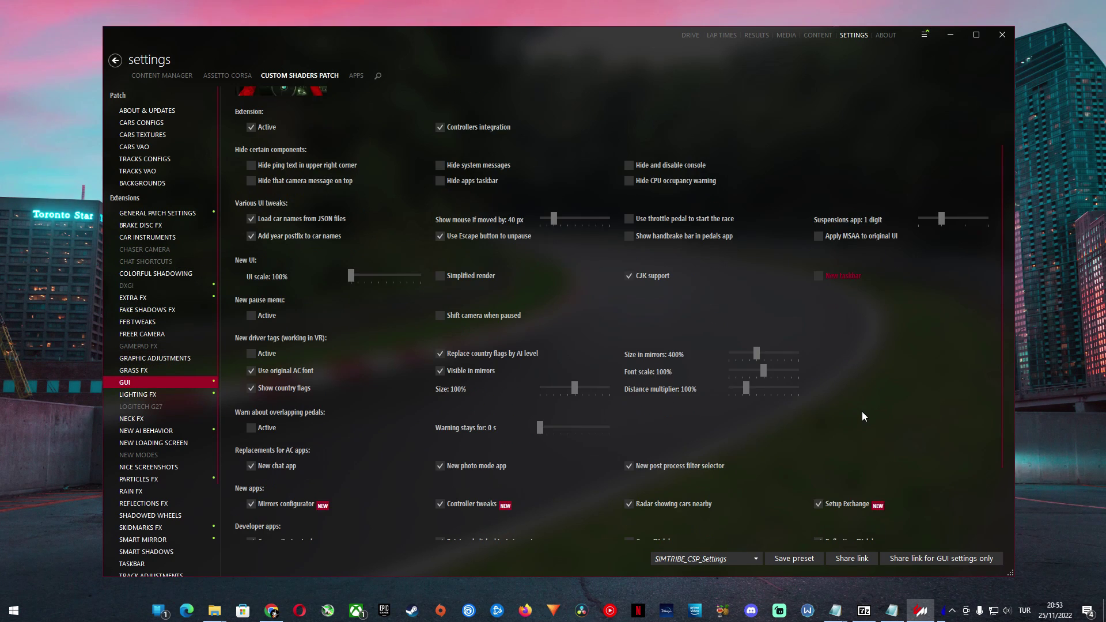
pyautogui.scroll(-3, 862, 412)
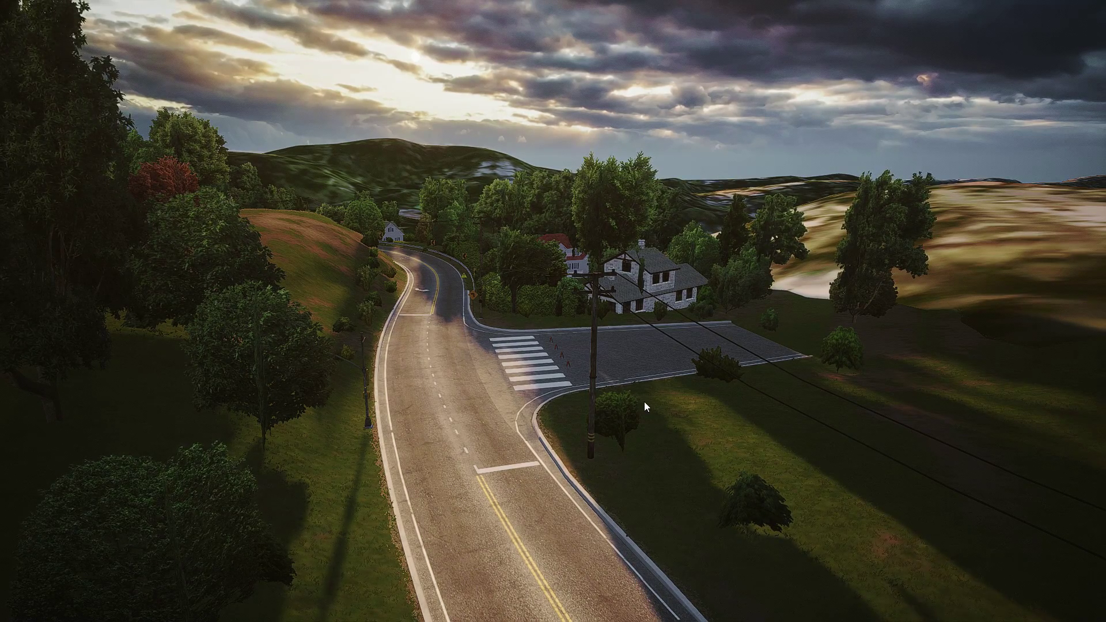
# Launch Objects Inspector from the Patch apps section of the in-game apps sidebar.
pyautogui.moveTo(1082, 369)
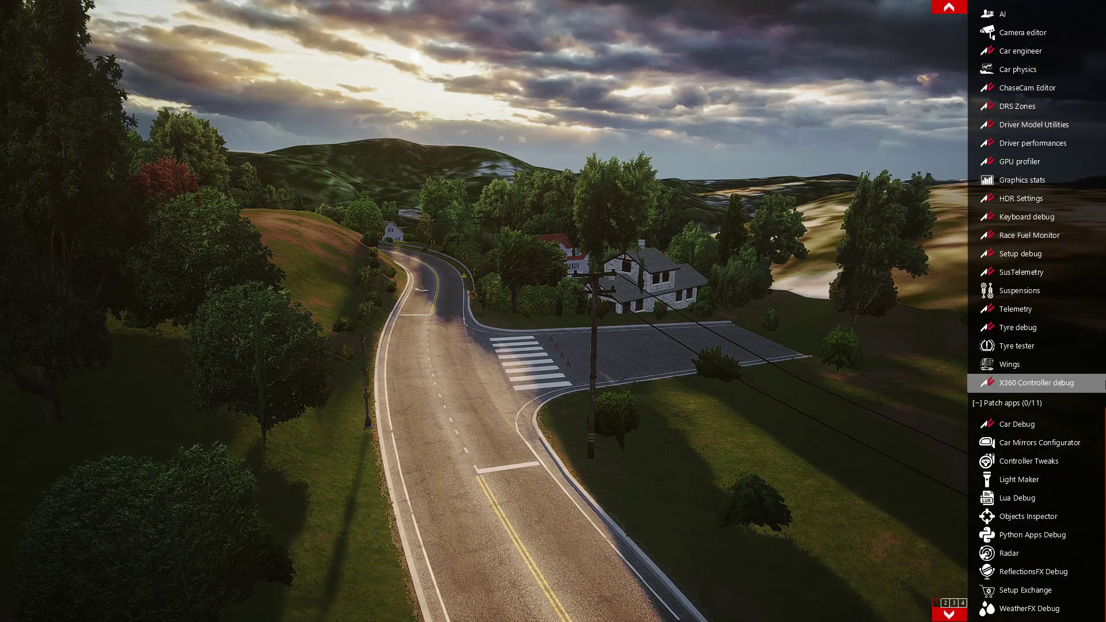
pyautogui.scroll(1, 1081, 361)
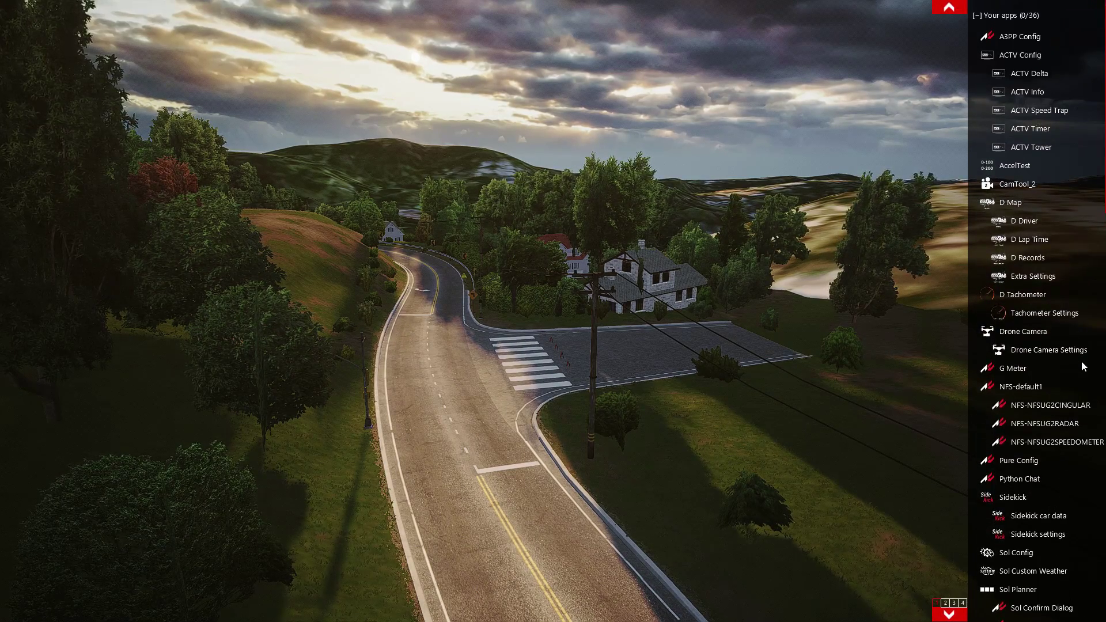
pyautogui.scroll(-10, 1072, 379)
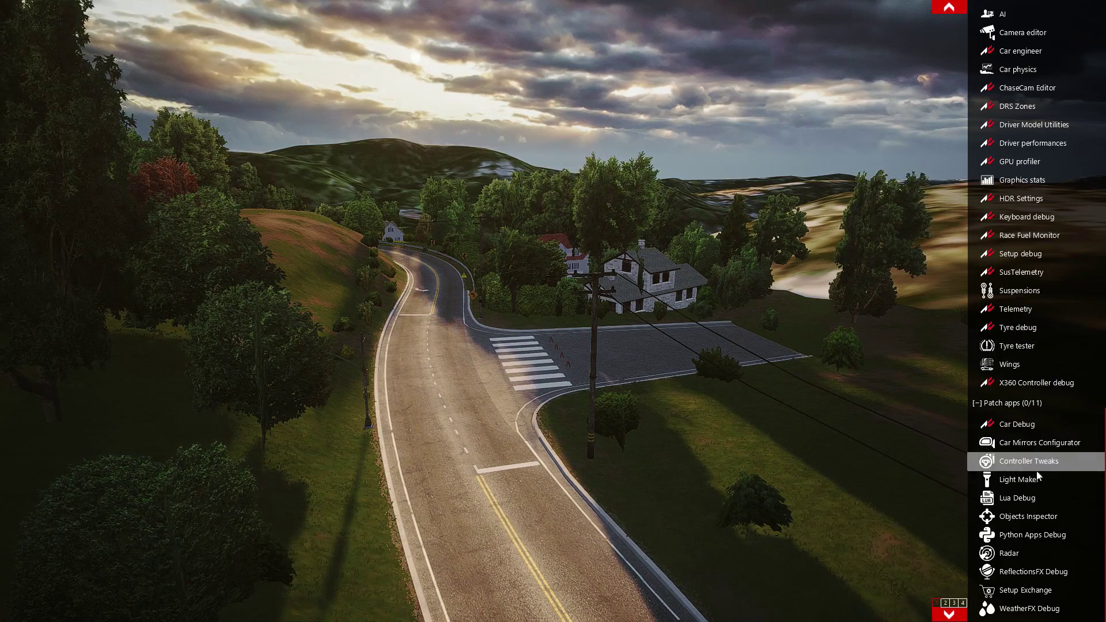
pyautogui.click(1050, 521)
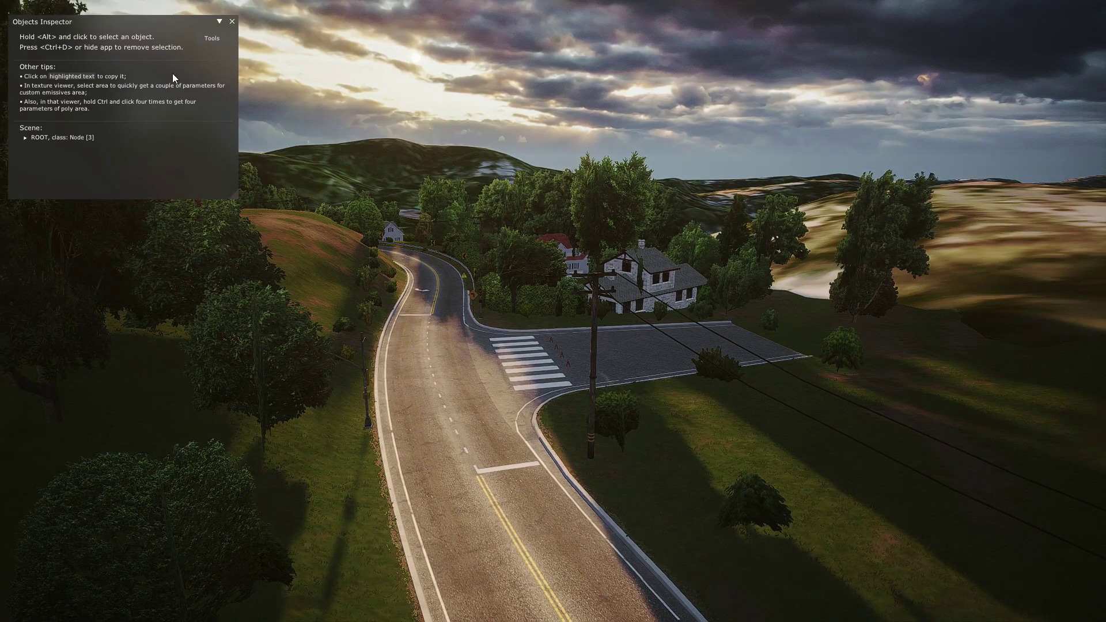
# Open the Traffic planner from Objects Inspector's Tools and move its window slightly up.
pyautogui.click(218, 40)
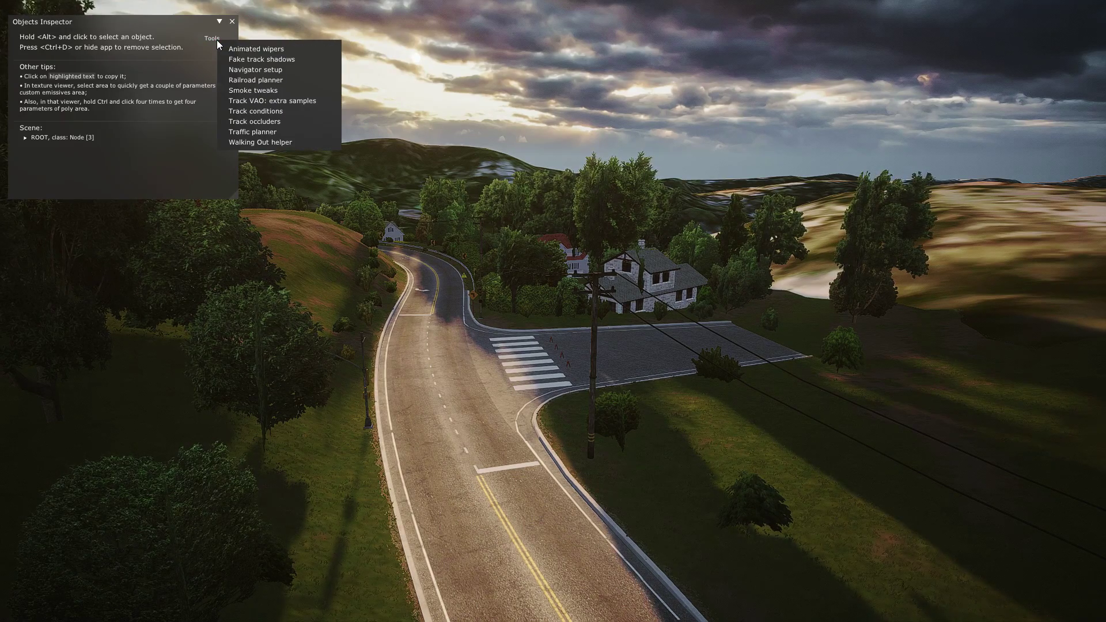
pyautogui.click(291, 131)
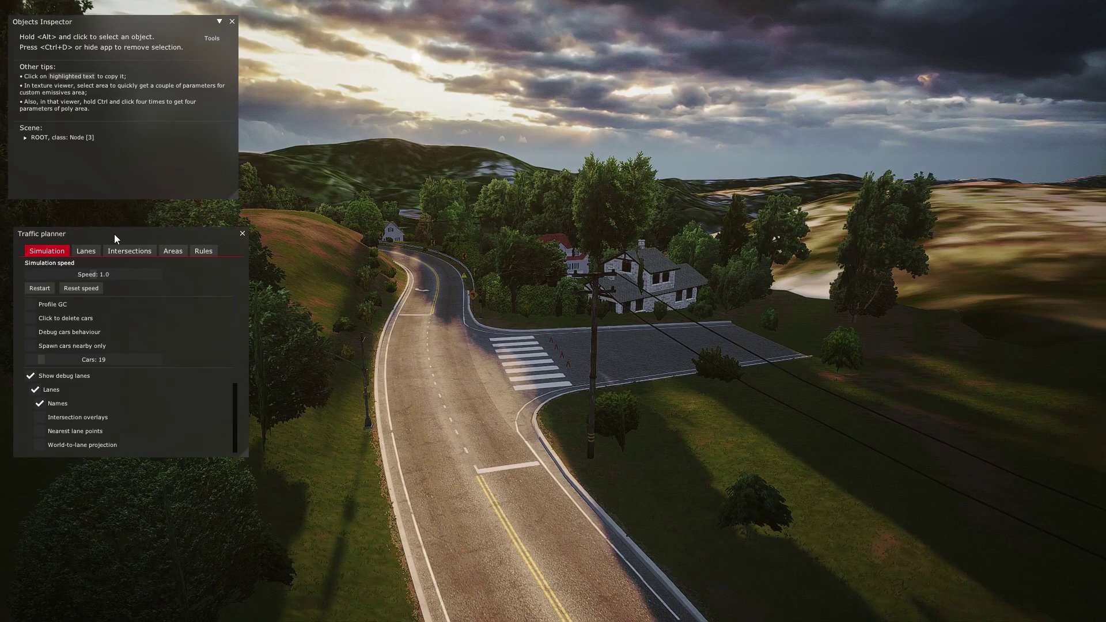
pyautogui.moveTo(114, 234); pyautogui.dragTo(111, 219)
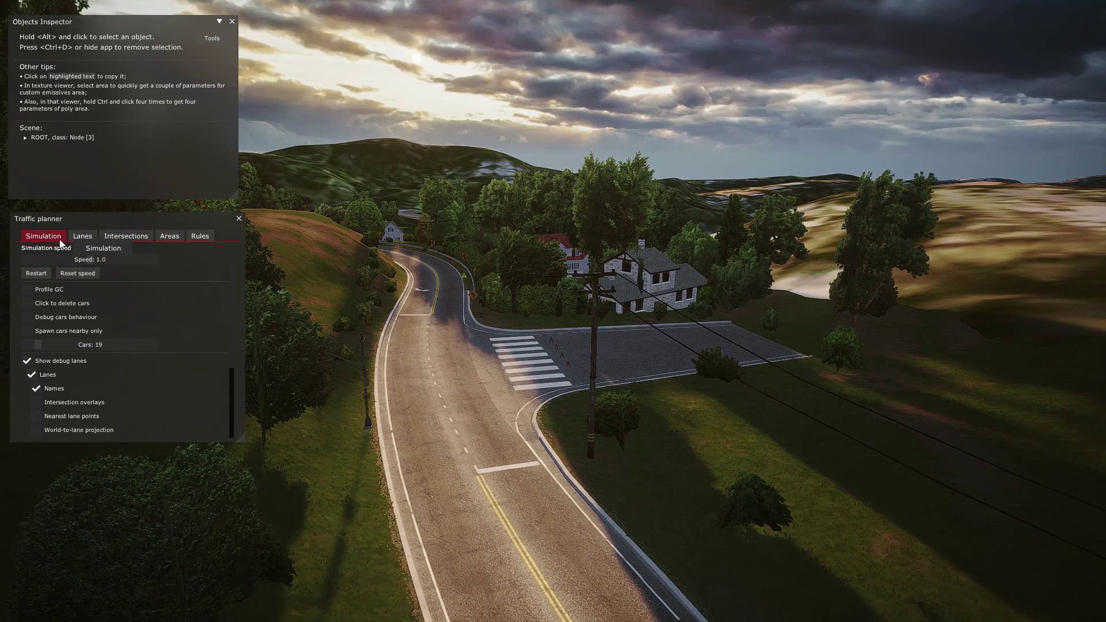
# Browse the Traffic planner's intersections, areas and lane roles pages, ending on the empty Lanes list.
pyautogui.click(85, 237)
pyautogui.click(138, 238)
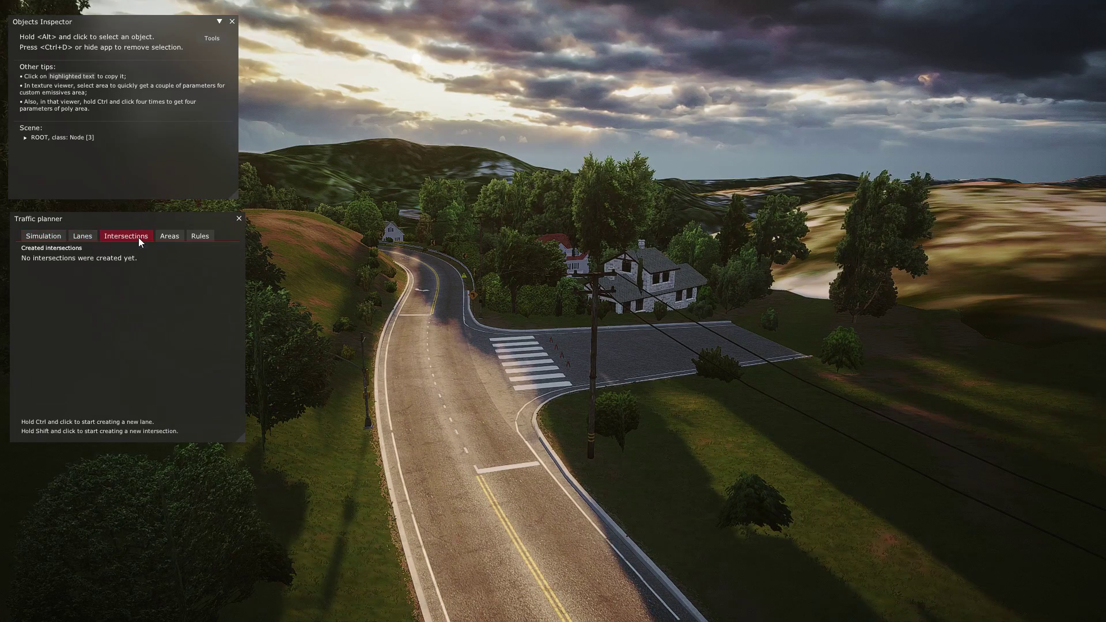
pyautogui.click(172, 238)
pyautogui.click(196, 234)
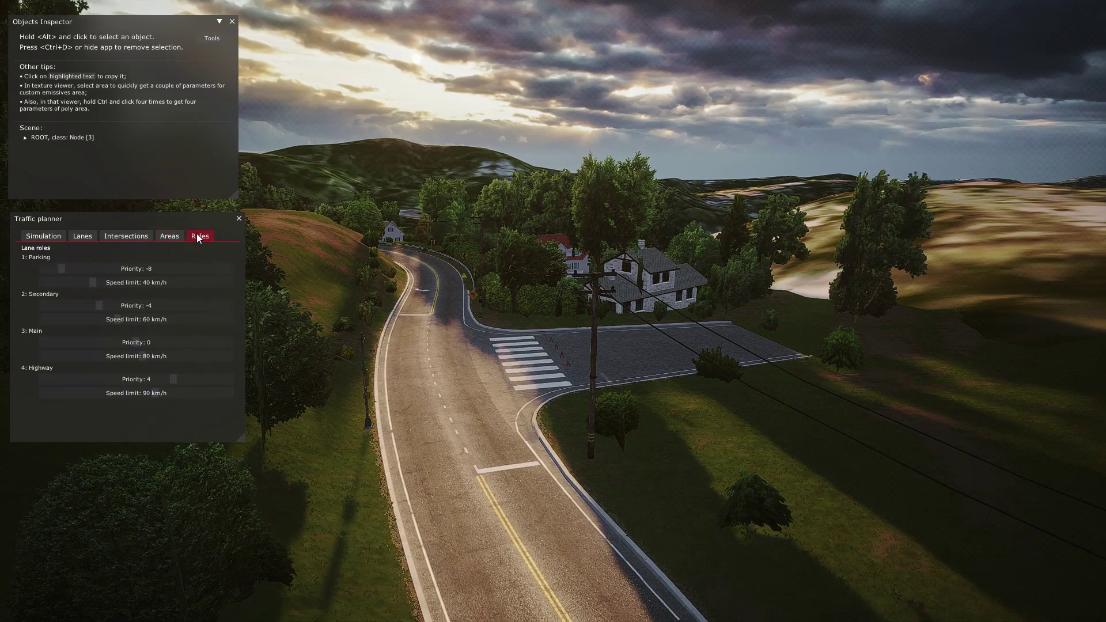
pyautogui.click(128, 237)
pyautogui.click(82, 236)
pyautogui.click(61, 232)
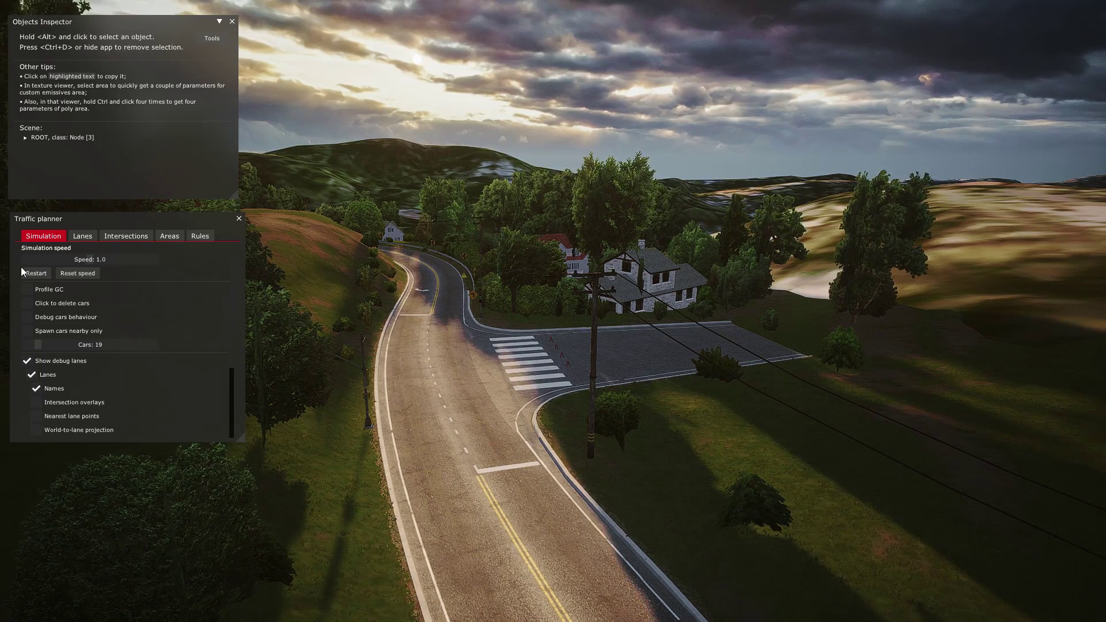
pyautogui.click(92, 239)
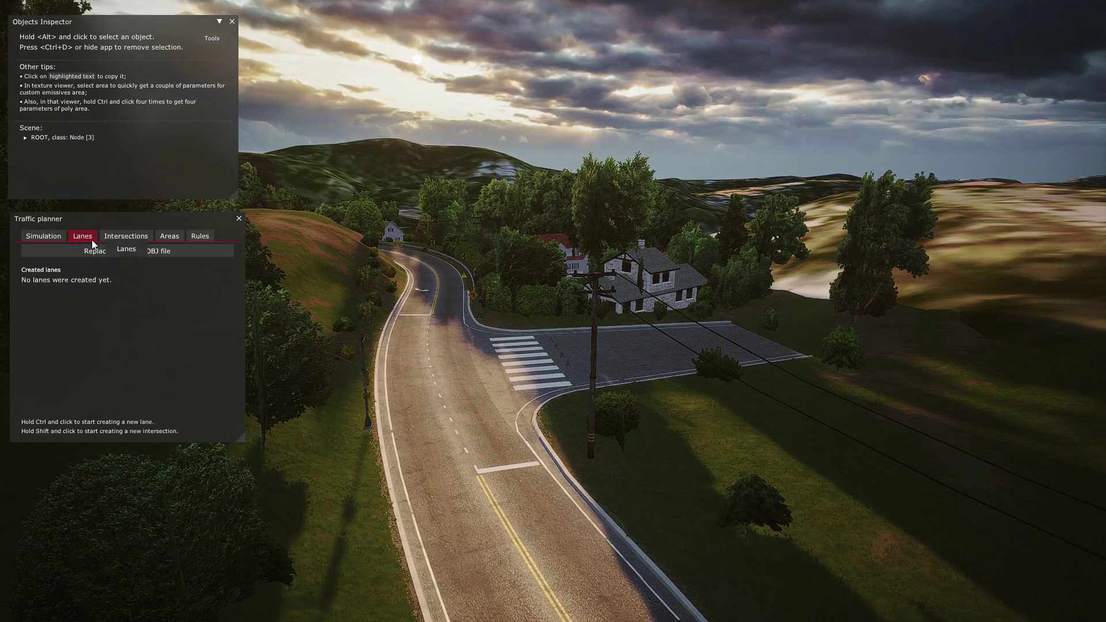